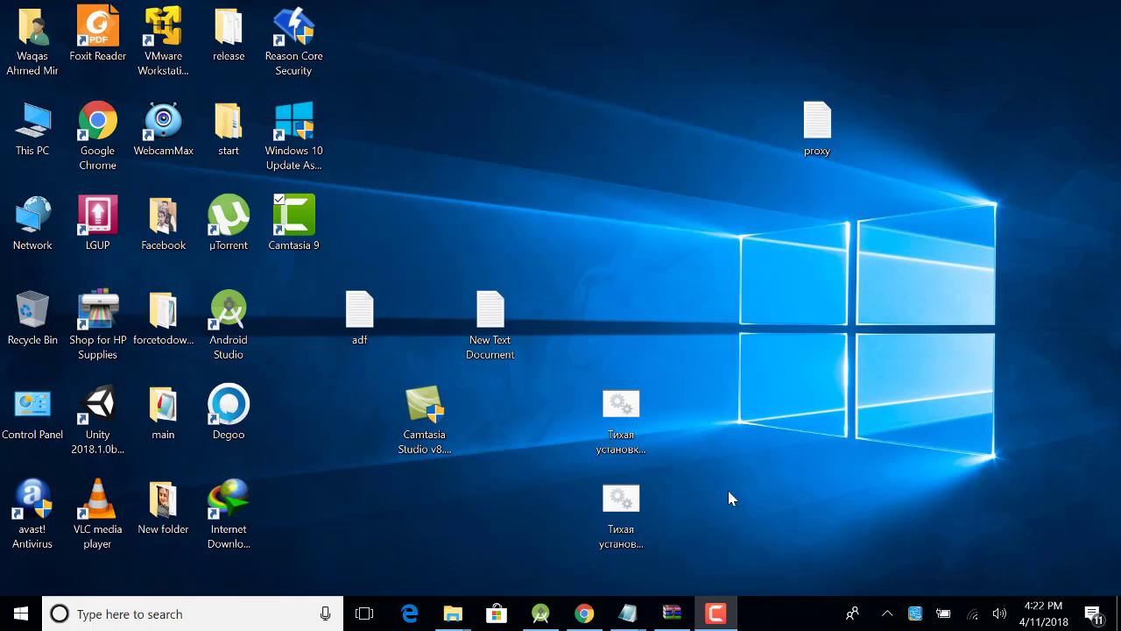
left_click(584, 613)
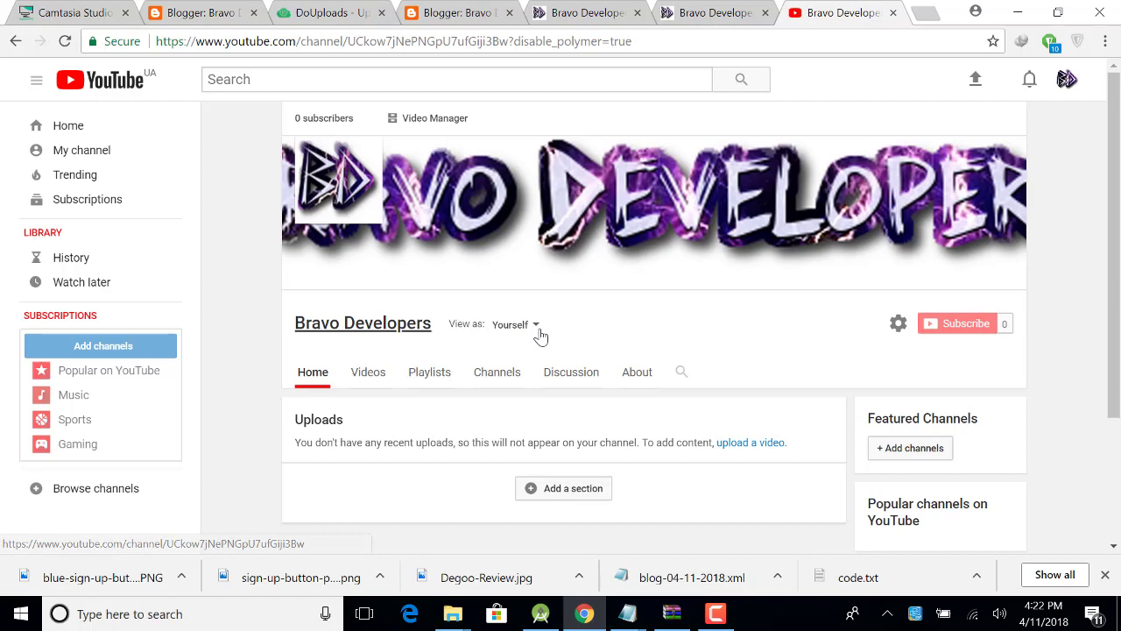
mouse_move(1105, 254)
left_mouse_down()
mouse_move(1105, 368)
mouse_move(1105, 255)
left_mouse_up()
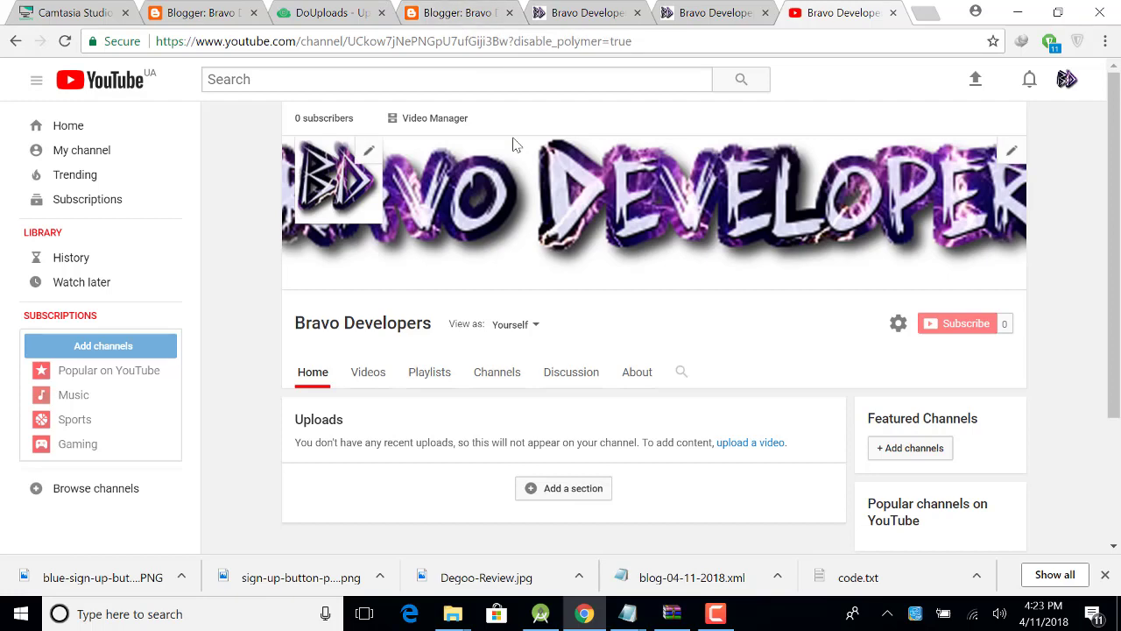
Search the Bravo Developers blog for 'degoo'.
left_click(582, 12)
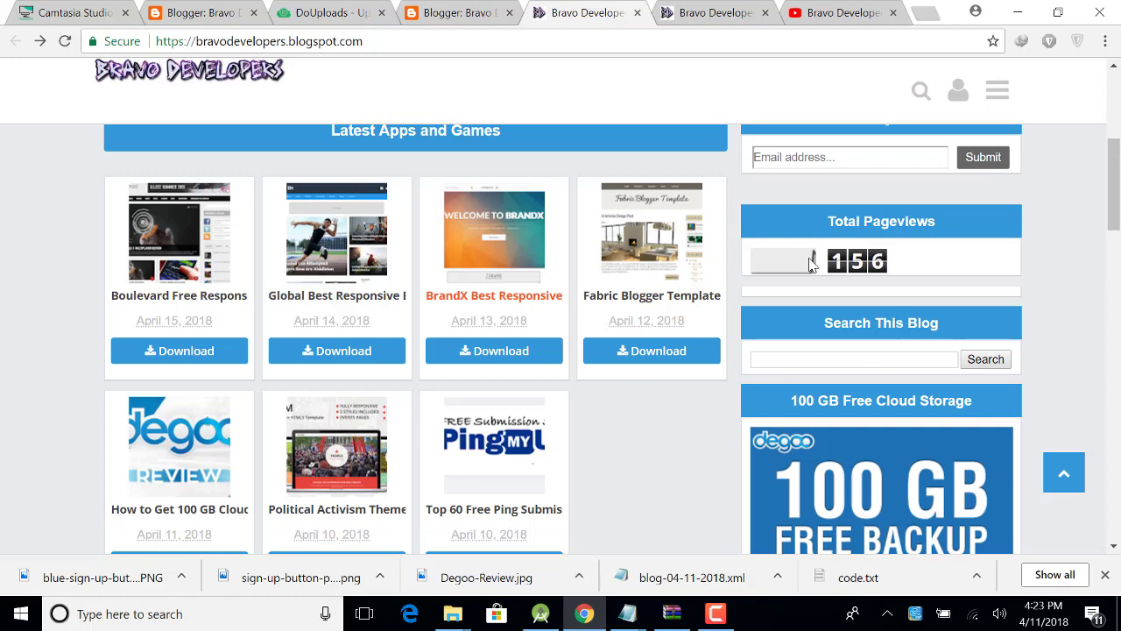
scroll(1117, 154, "up", 1)
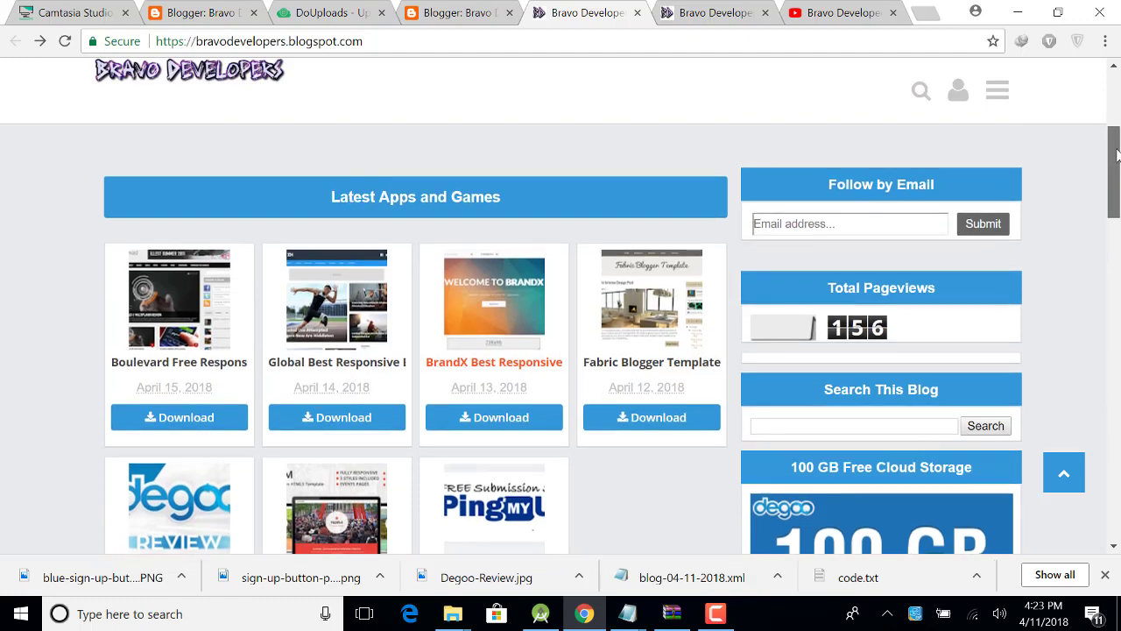
scroll(1117, 153, "down", 2)
left_click(884, 267)
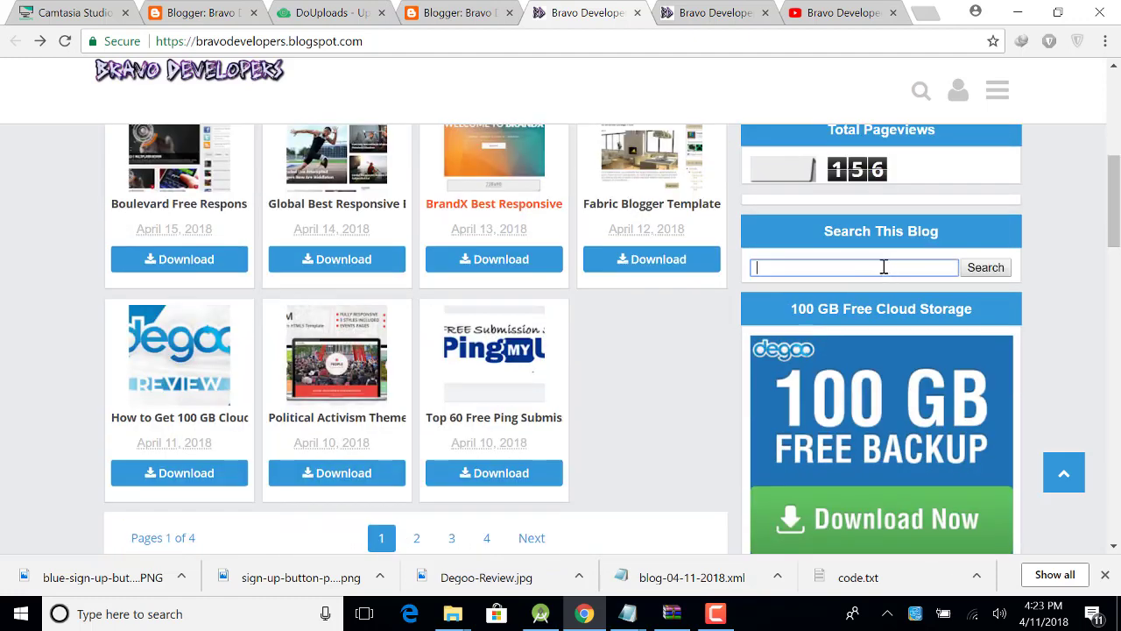
type("degoo")
key("Return")
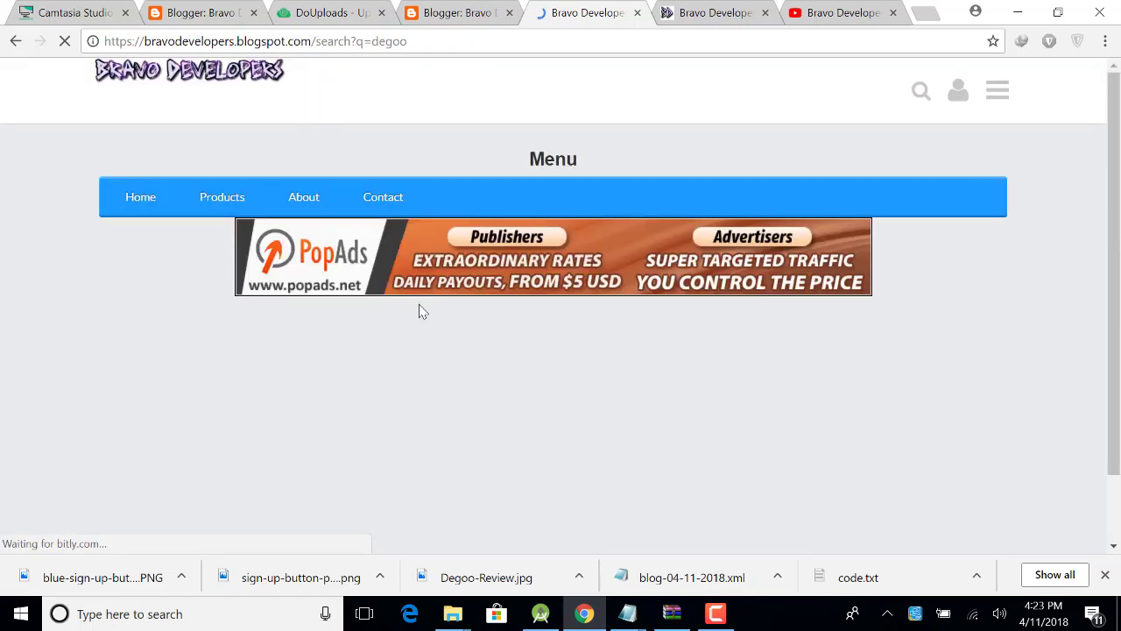
Close the blocked pop-up tab and view the 'How to Get 100 GB Cloud' result.
left_click(1117, 127)
key("ctrl+w")
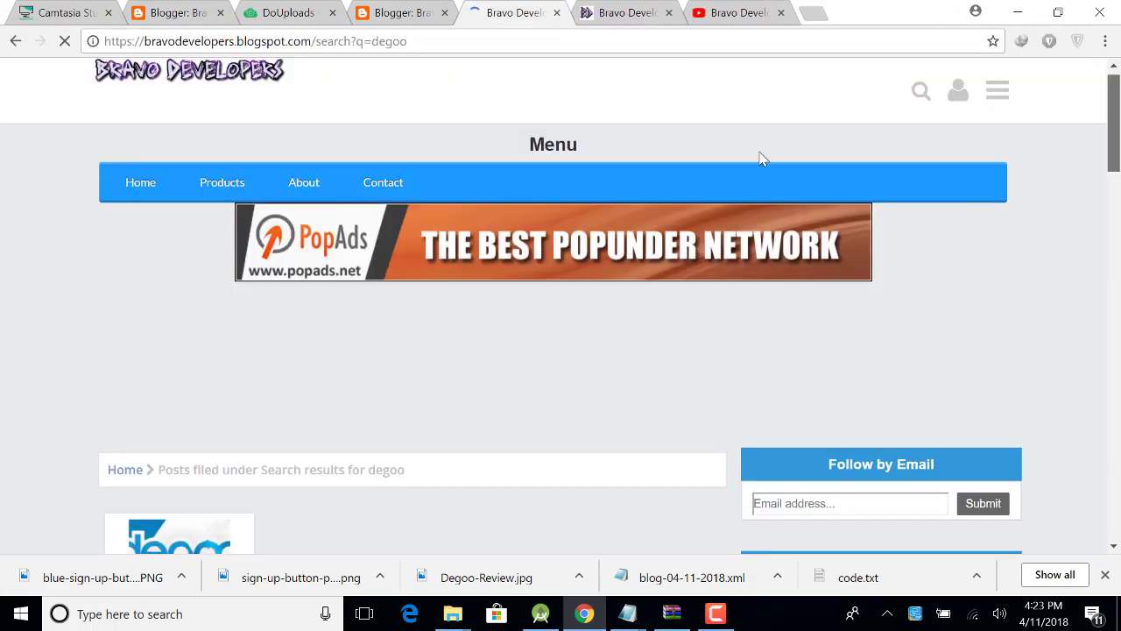
scroll(666, 205, "down", 4)
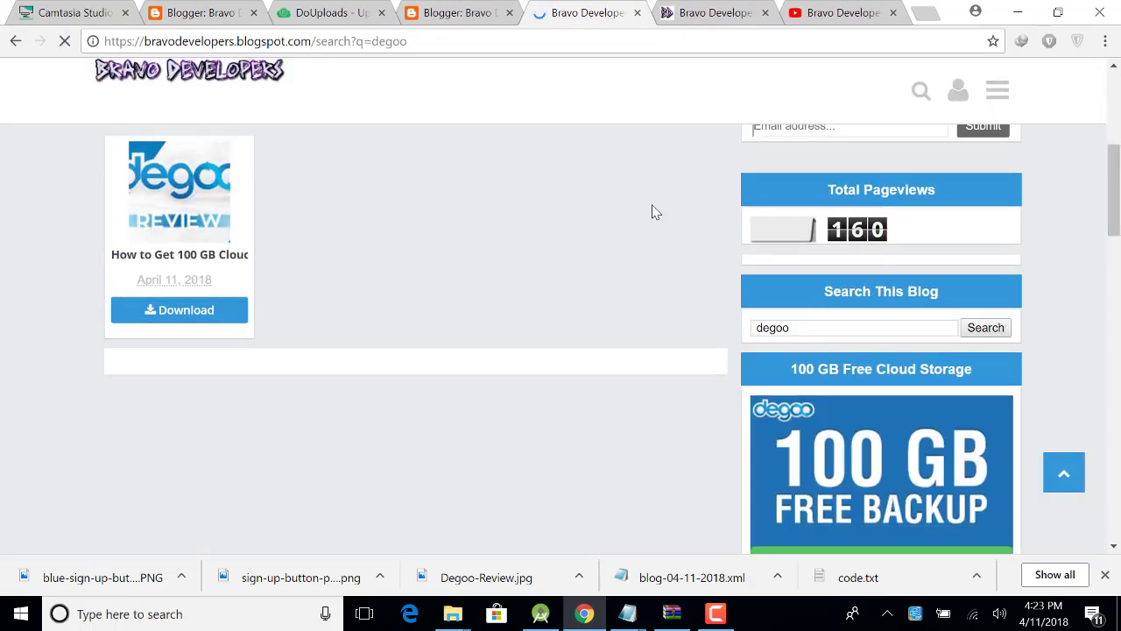
Open the 'How to Get 100 GB Cloud Storage' post and follow its Sign Up link to adf.ly.
left_click(207, 257)
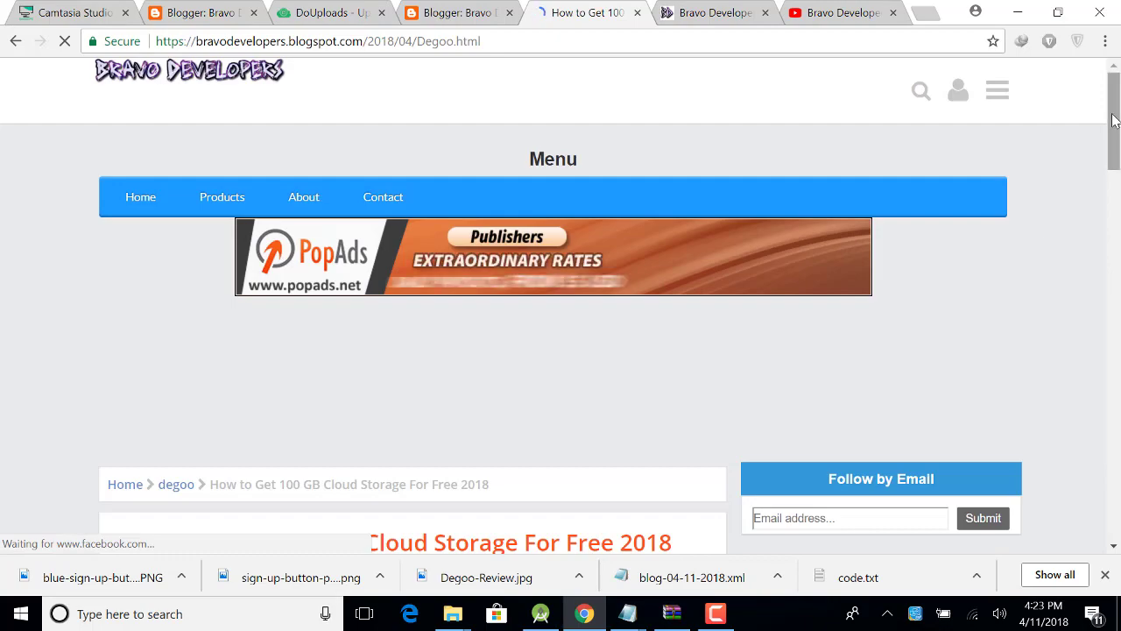
left_click(1064, 220)
left_click(669, 12)
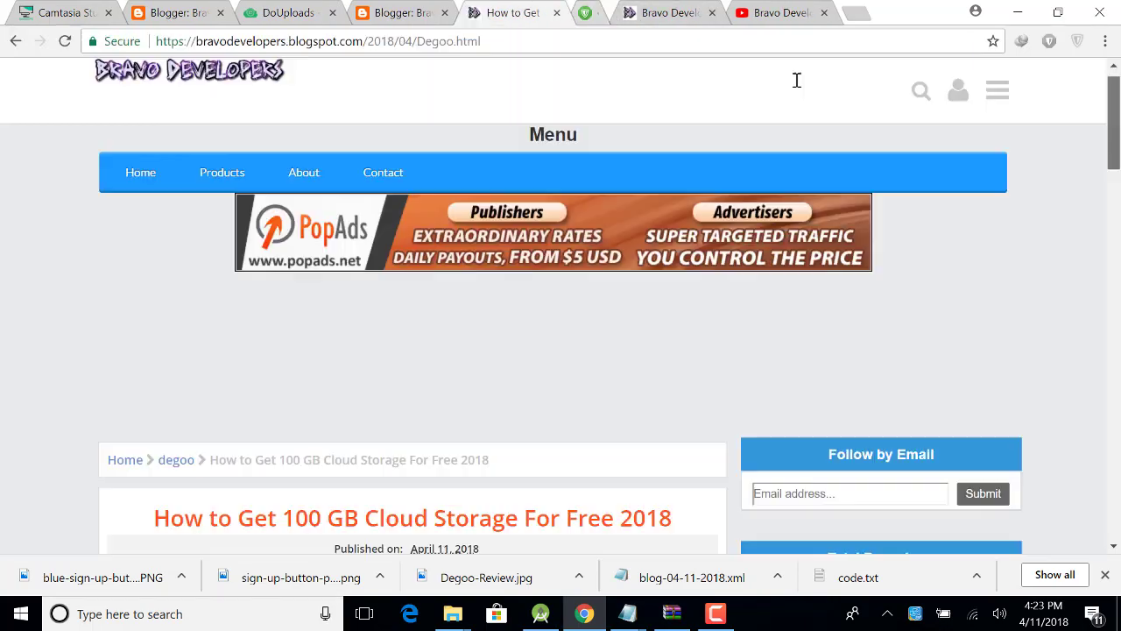
scroll(1118, 215, "down", 6)
left_click_drag(1118, 215, 1118, 347)
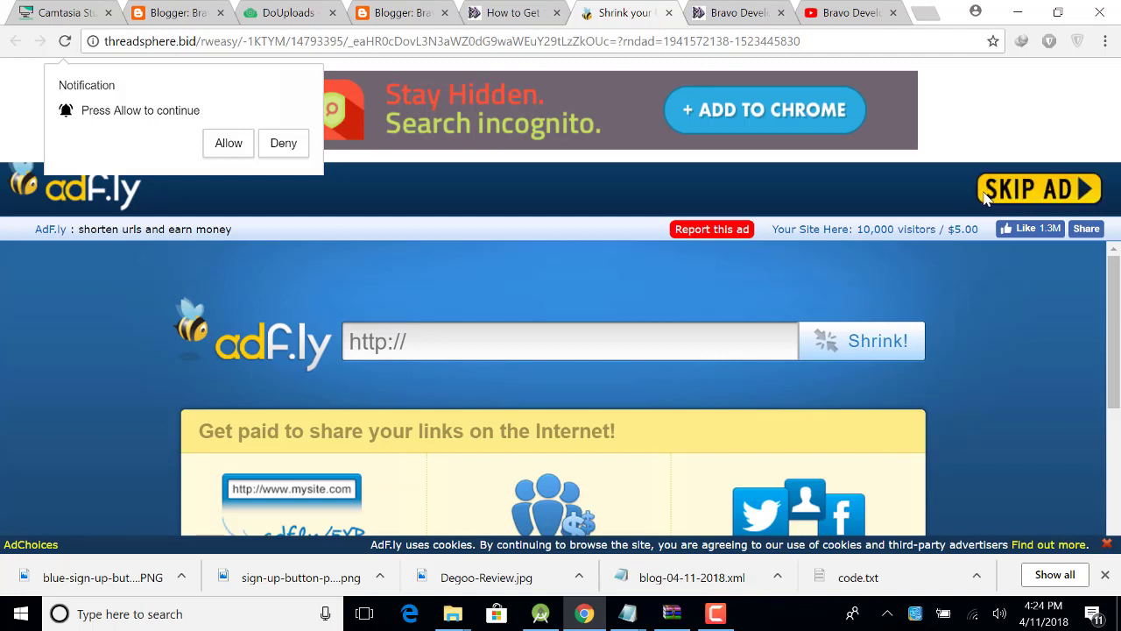
Skip the adf.ly ad to land on Degoo's 103 GB sign-up form.
left_click(1032, 196)
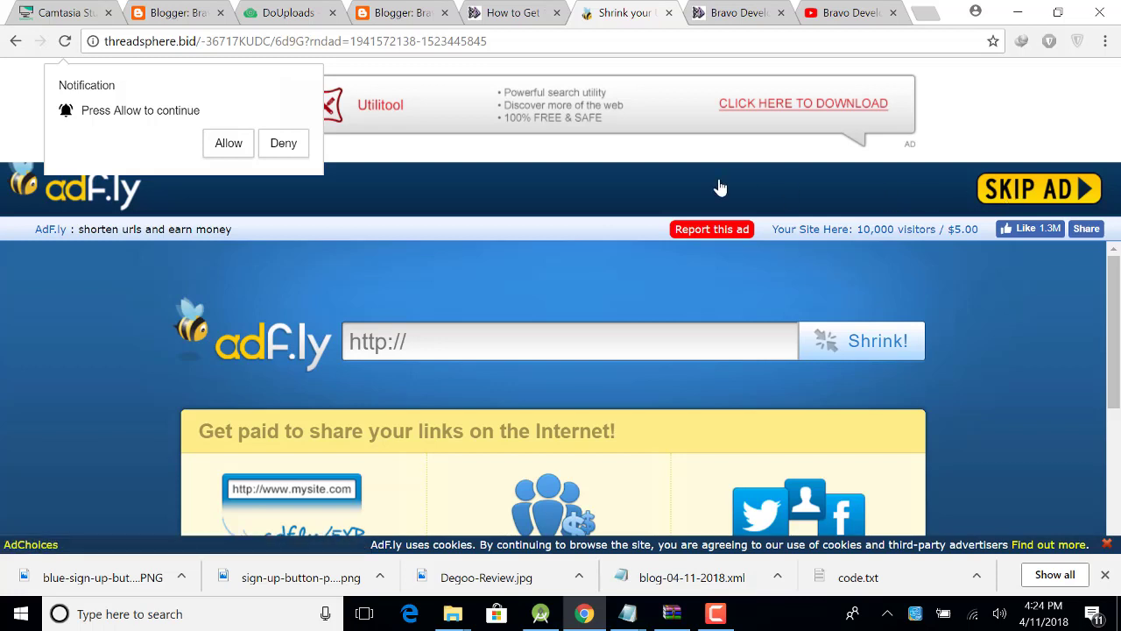
left_click(994, 186)
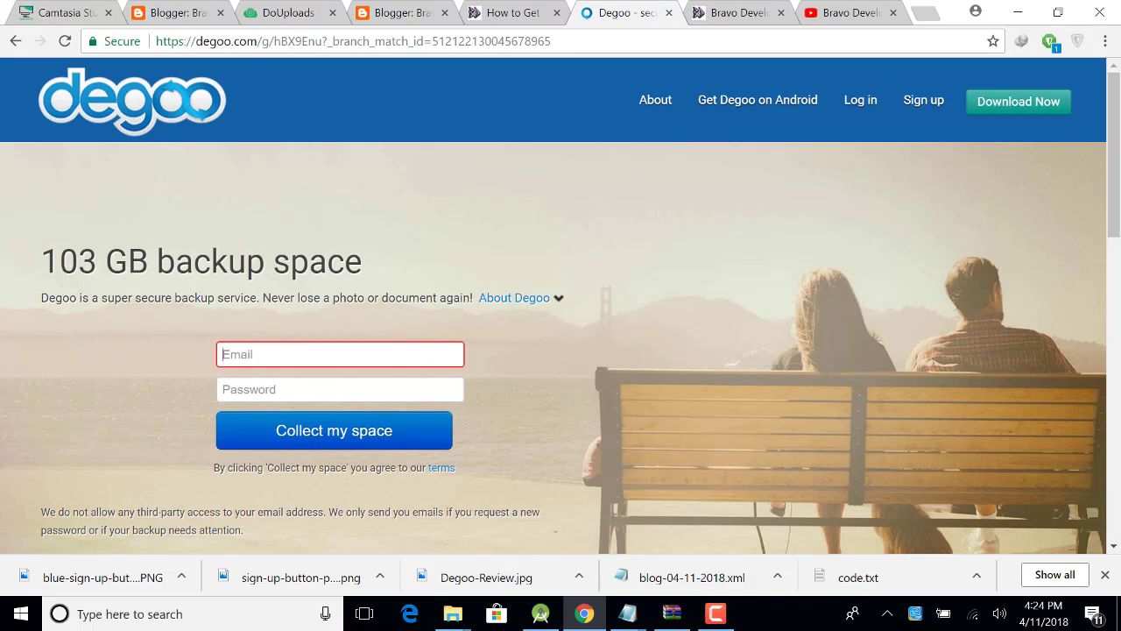
Register on Degoo with the saved e-mail suggestion and a password via Collect my space.
scroll(643, 211, "down", 2)
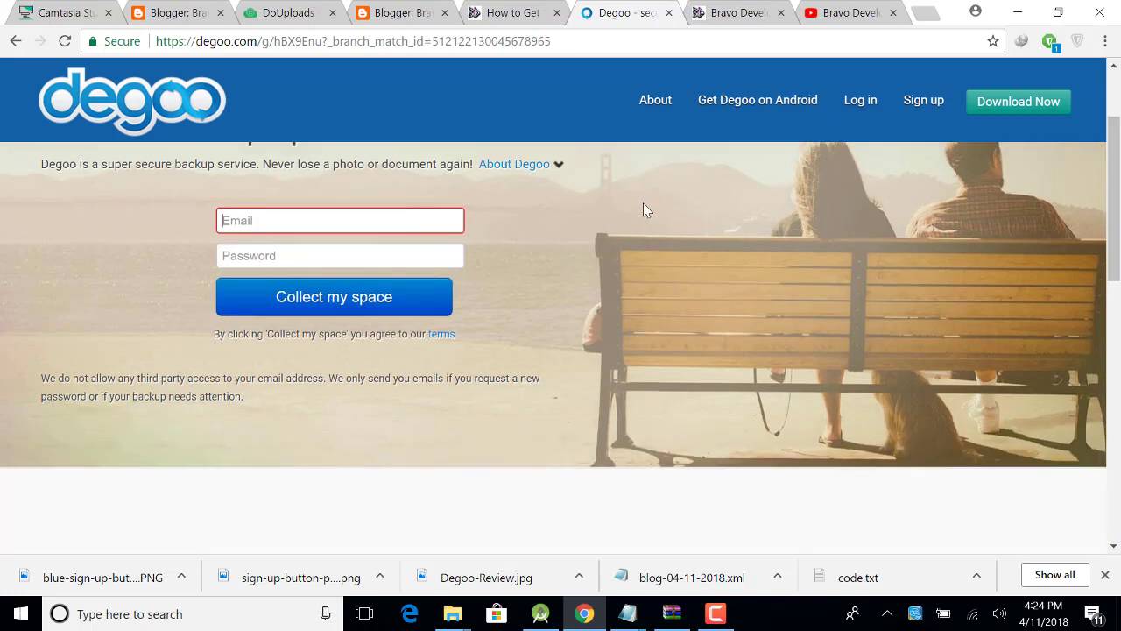
left_click(252, 219)
type("waqa")
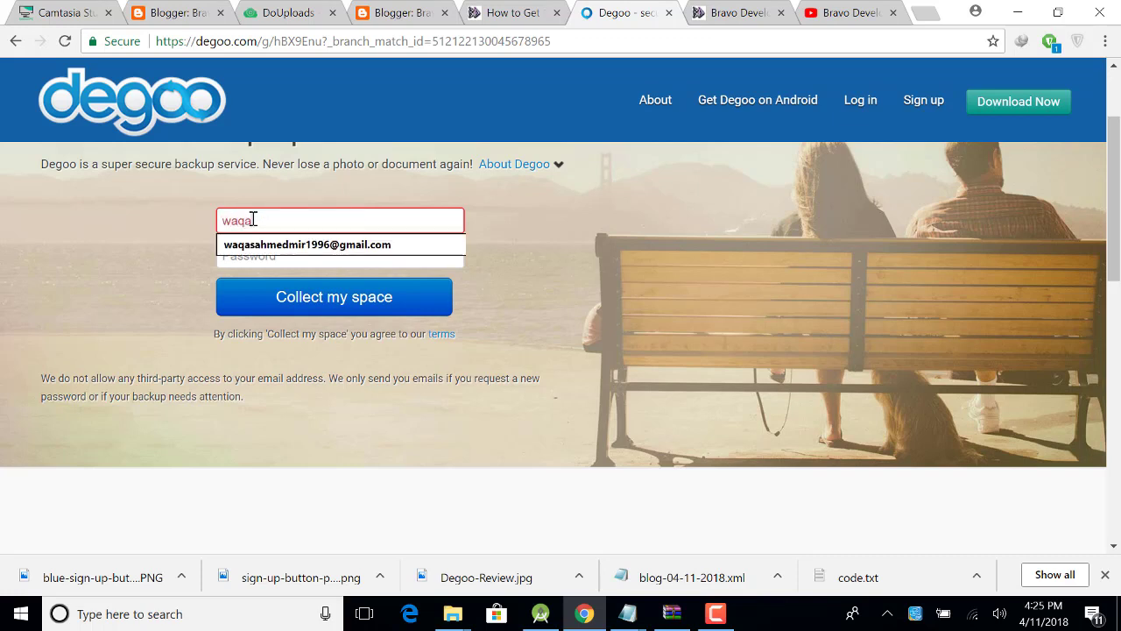
left_click(313, 244)
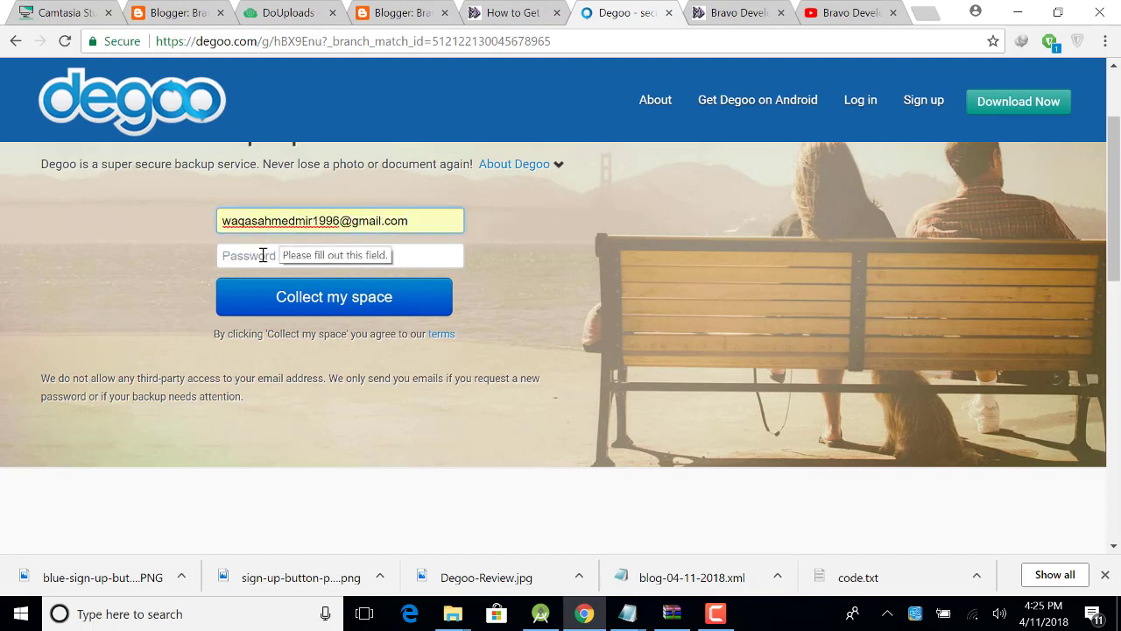
left_click(255, 255)
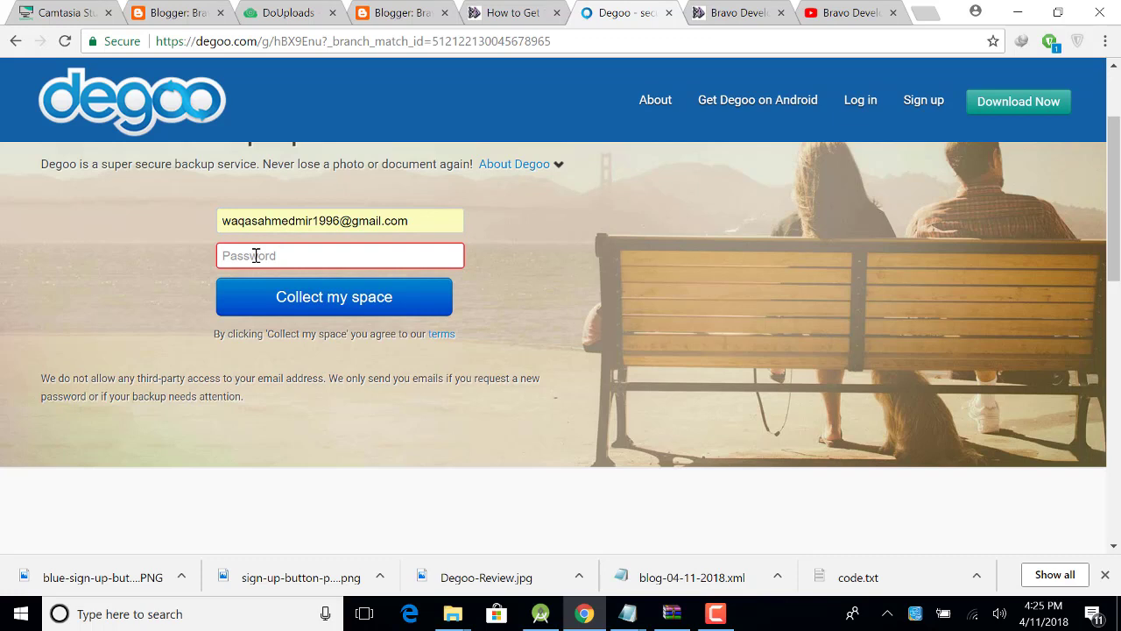
type("a")
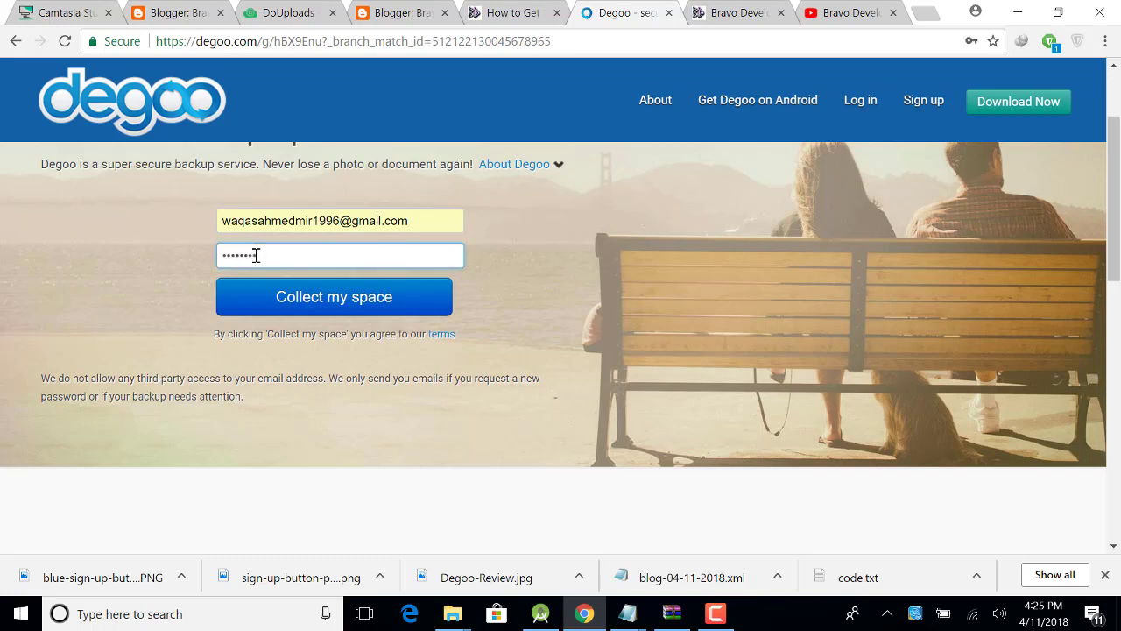
left_click(355, 299)
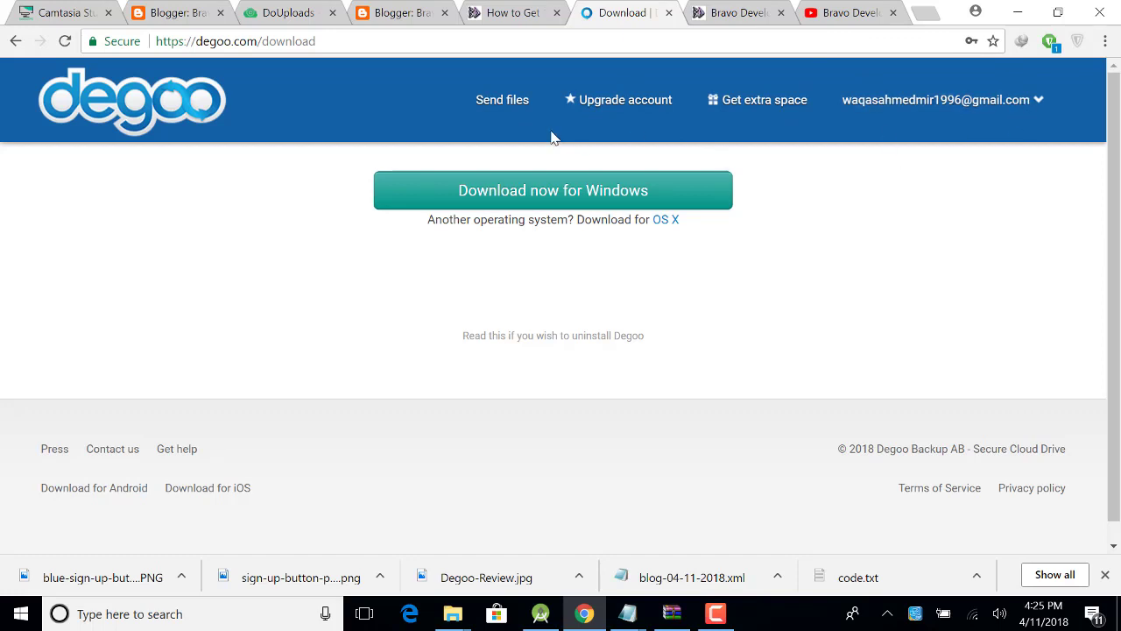
Go to Degoo's Send files page from the top navigation bar.
left_click(495, 104)
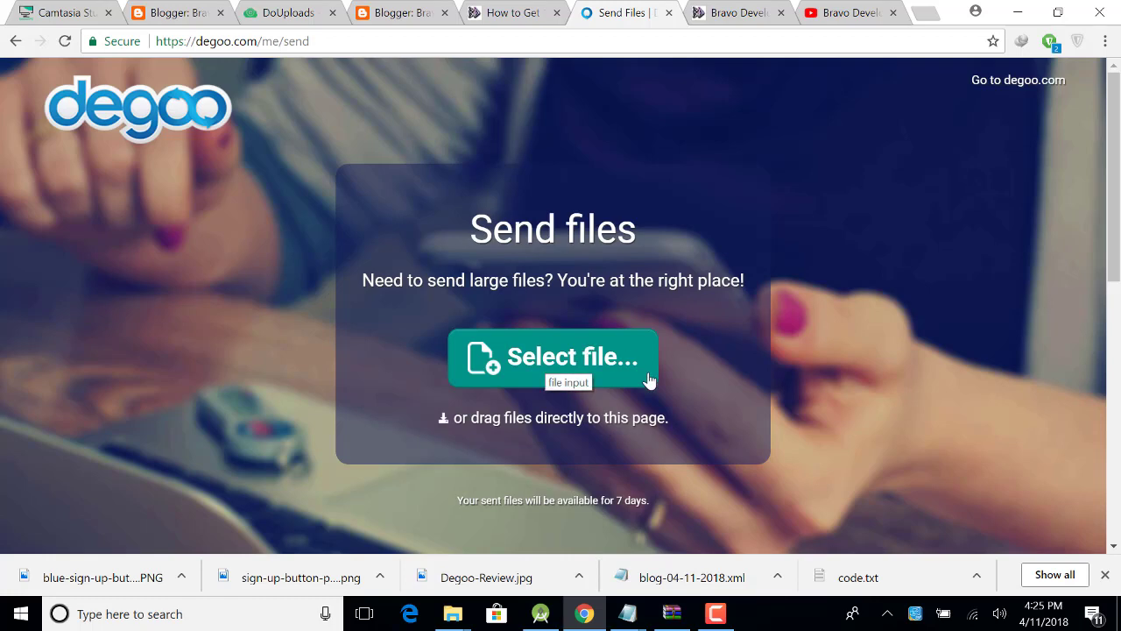
Pick ZapyaSetup_1803_en from Universal Data (E:) > Sotwares as the file to send.
left_click(595, 361)
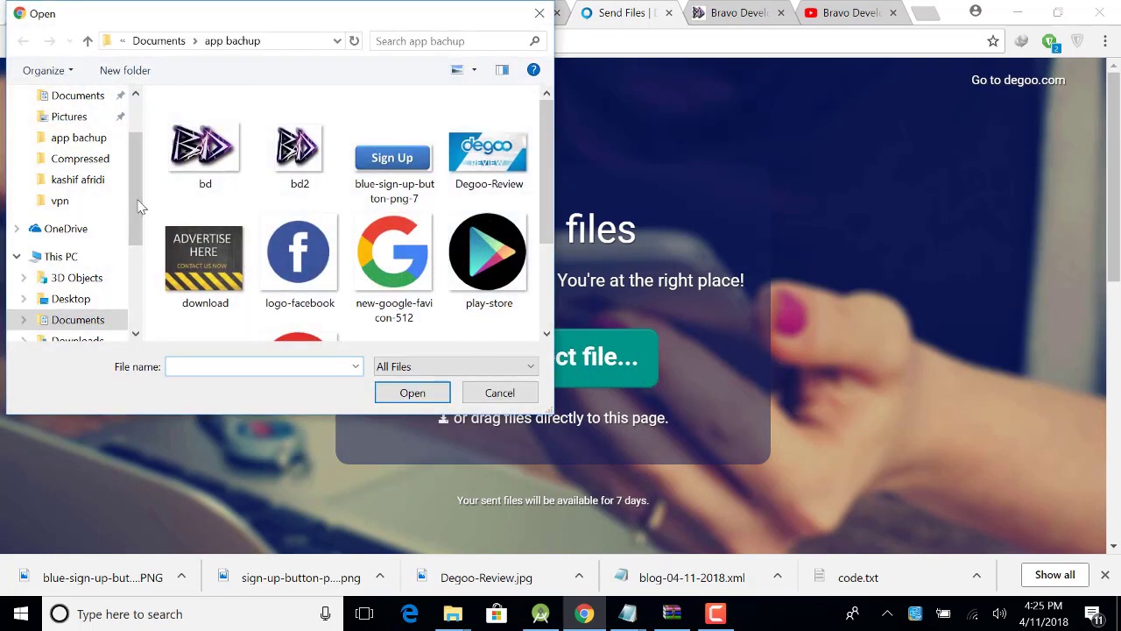
left_click_drag(136, 199, 134, 247)
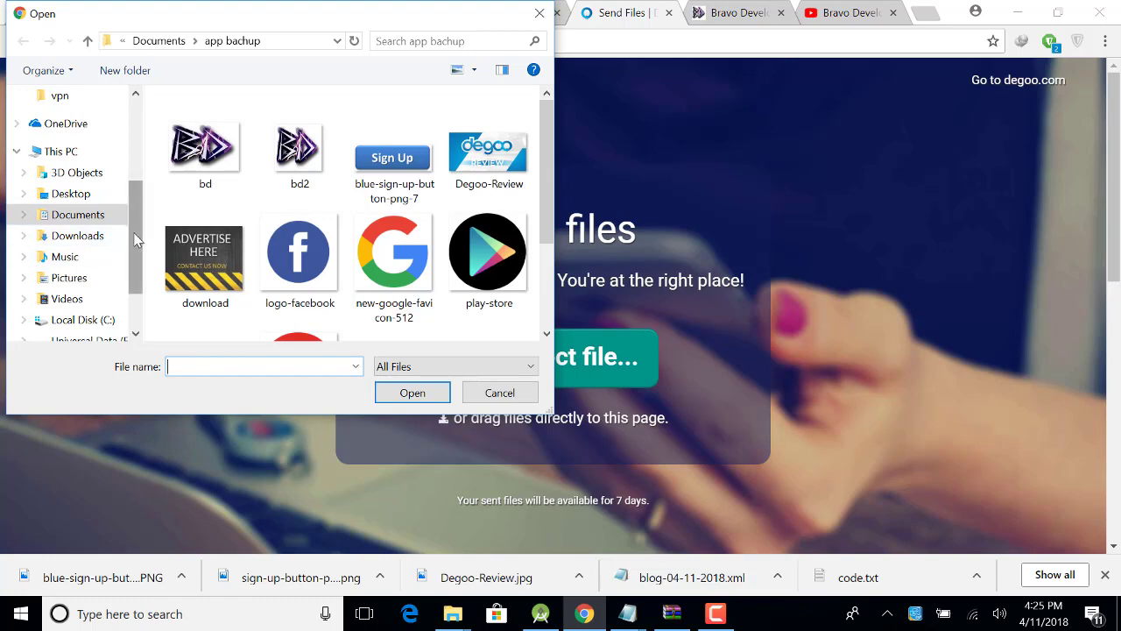
scroll(88, 245, "down", 2)
left_click(111, 266)
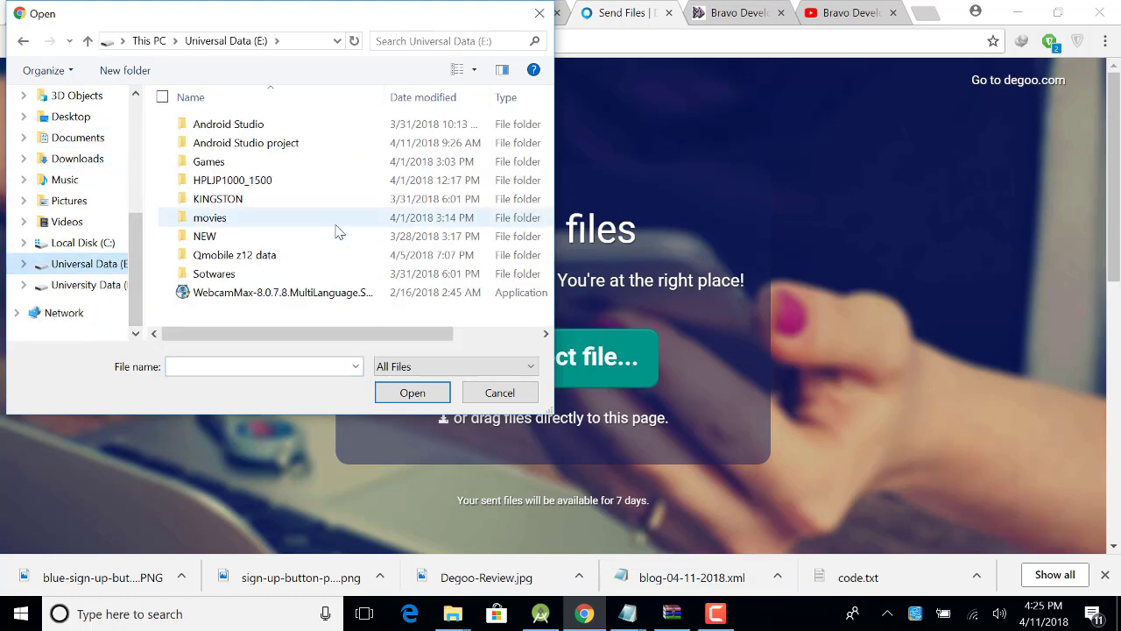
double_click(218, 276)
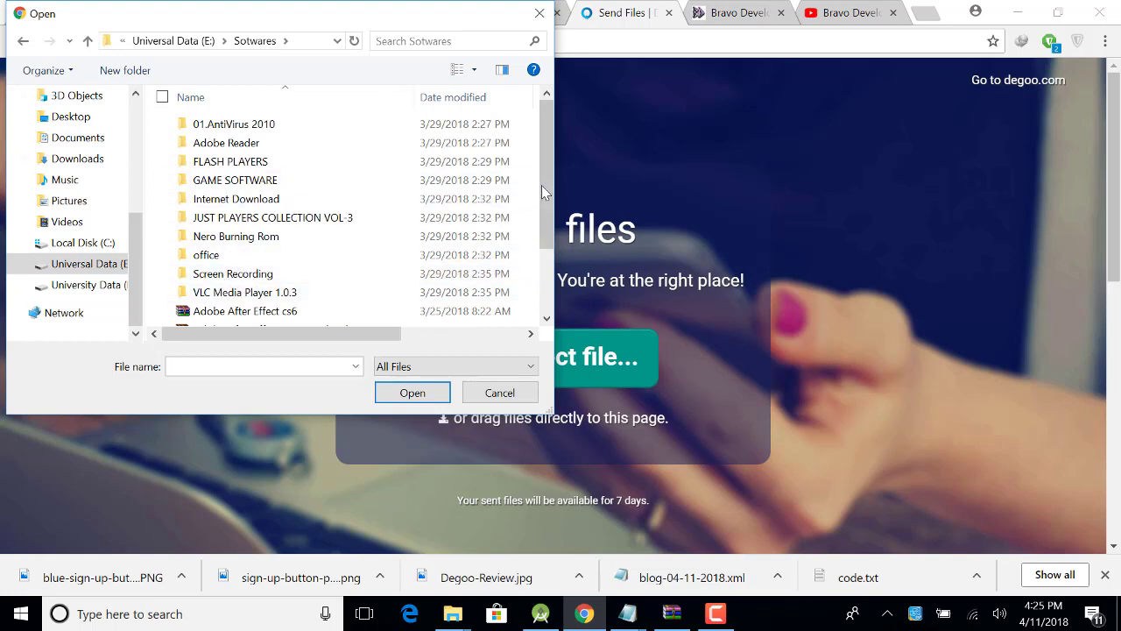
left_click_drag(542, 185, 542, 247)
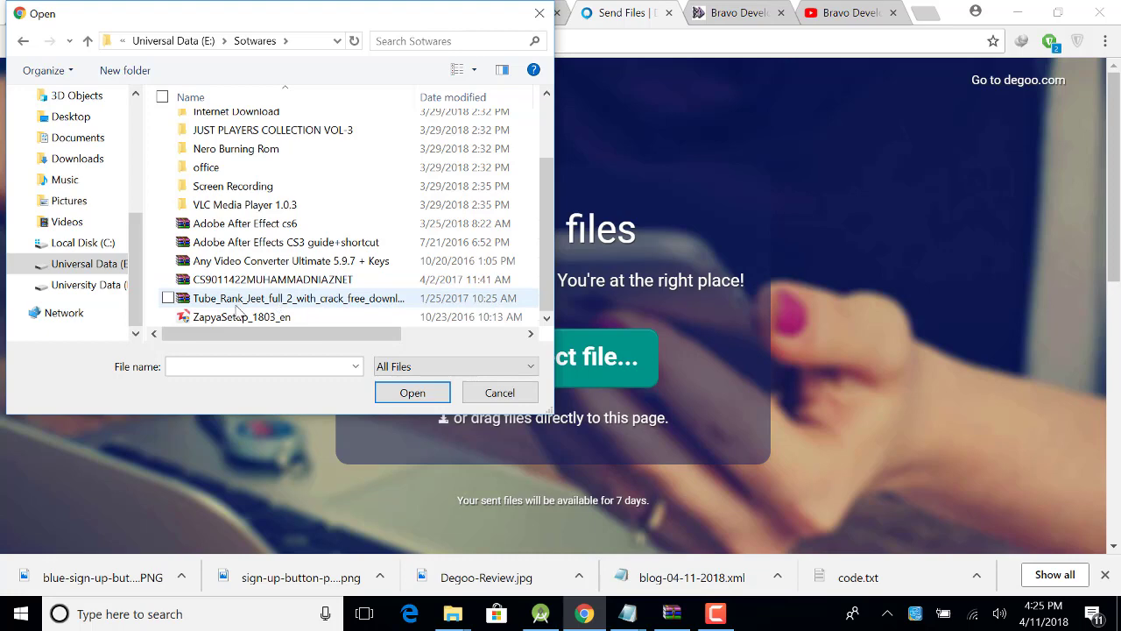
left_click(240, 318)
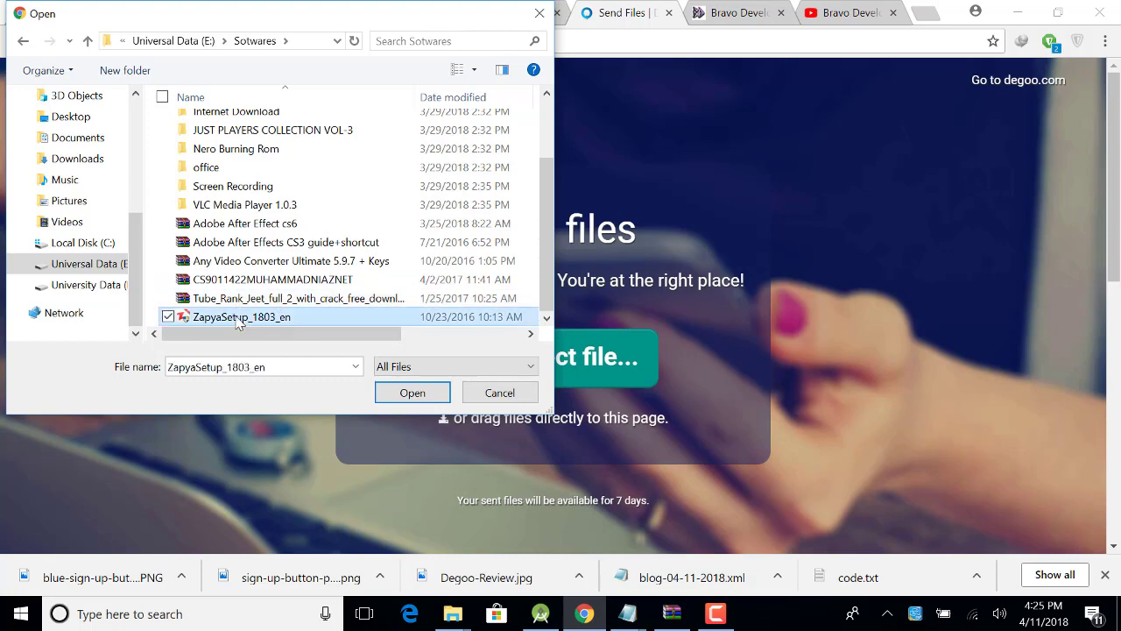
left_click(412, 393)
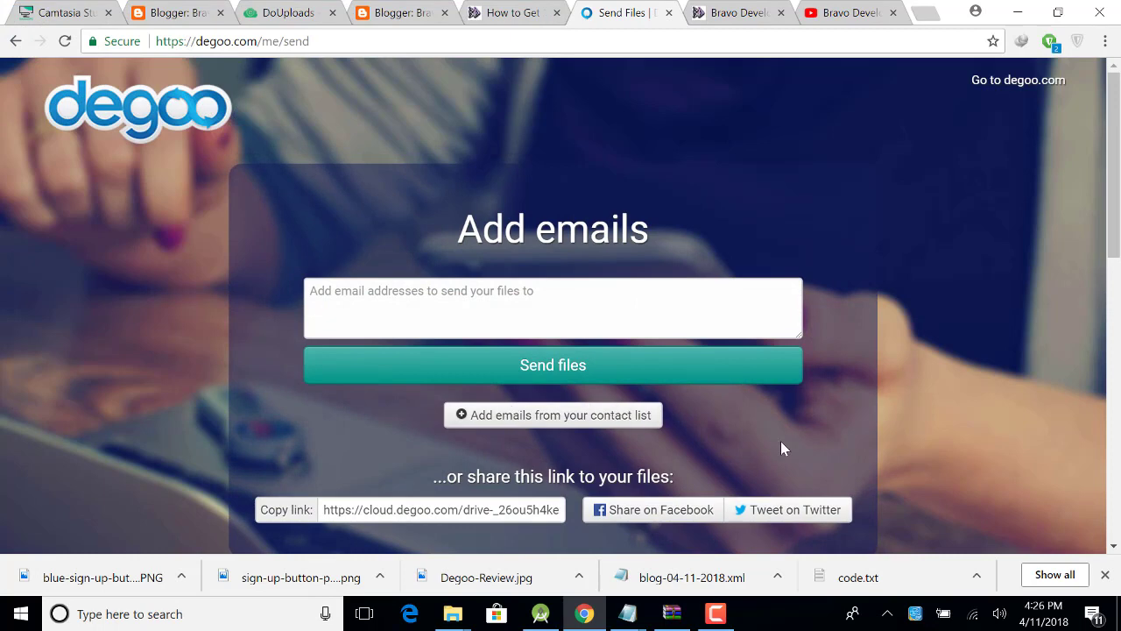
Scroll to the ZapyaSetup_1803_en.exe upload row showing 4% of 10.5MB.
left_click_drag(1118, 223, 1119, 284)
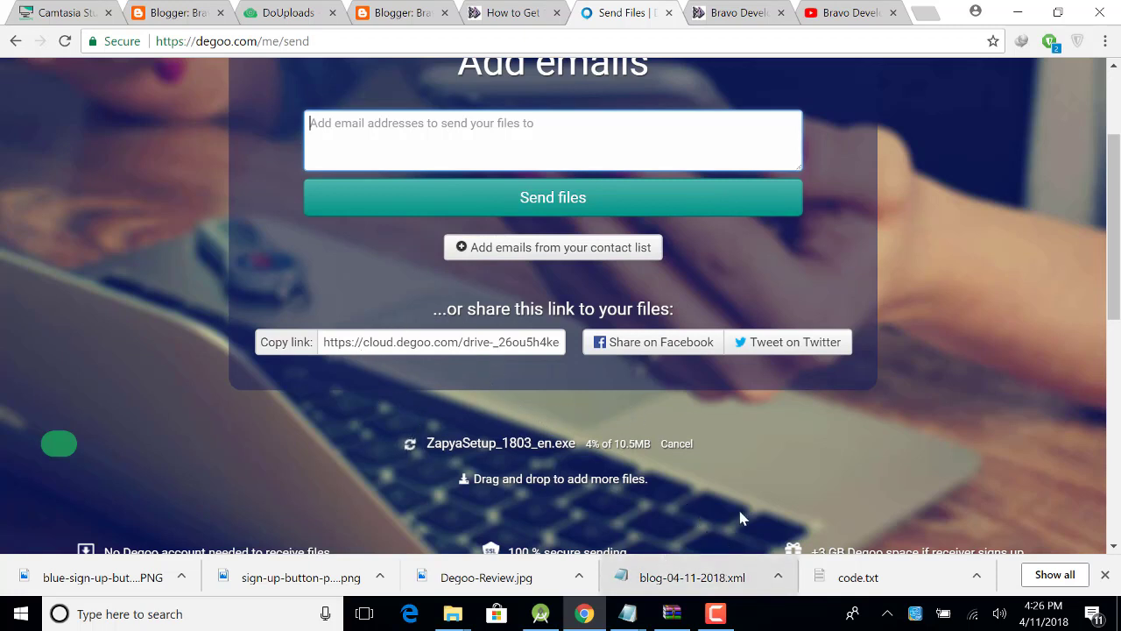
Follow the 10.5MB ZapyaSetup_1803_en.exe upload until 'All files have been uploaded!' appears.
scroll(1115, 187, "down", 1)
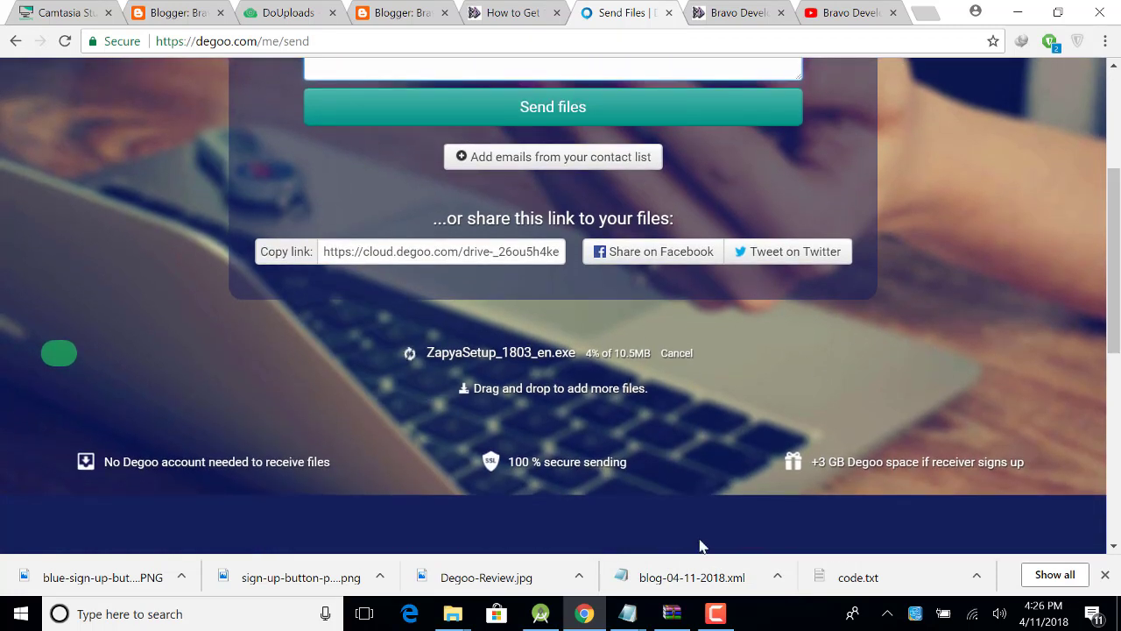
left_click(716, 613)
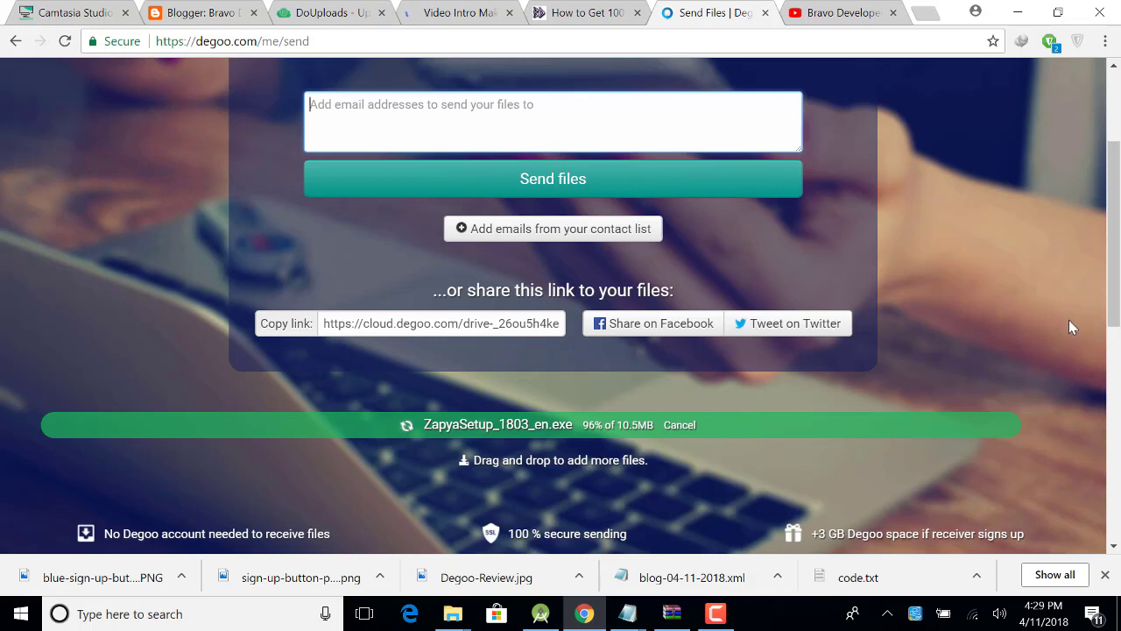
left_click_drag(1118, 292, 1117, 263)
scroll(616, 339, "down", 3)
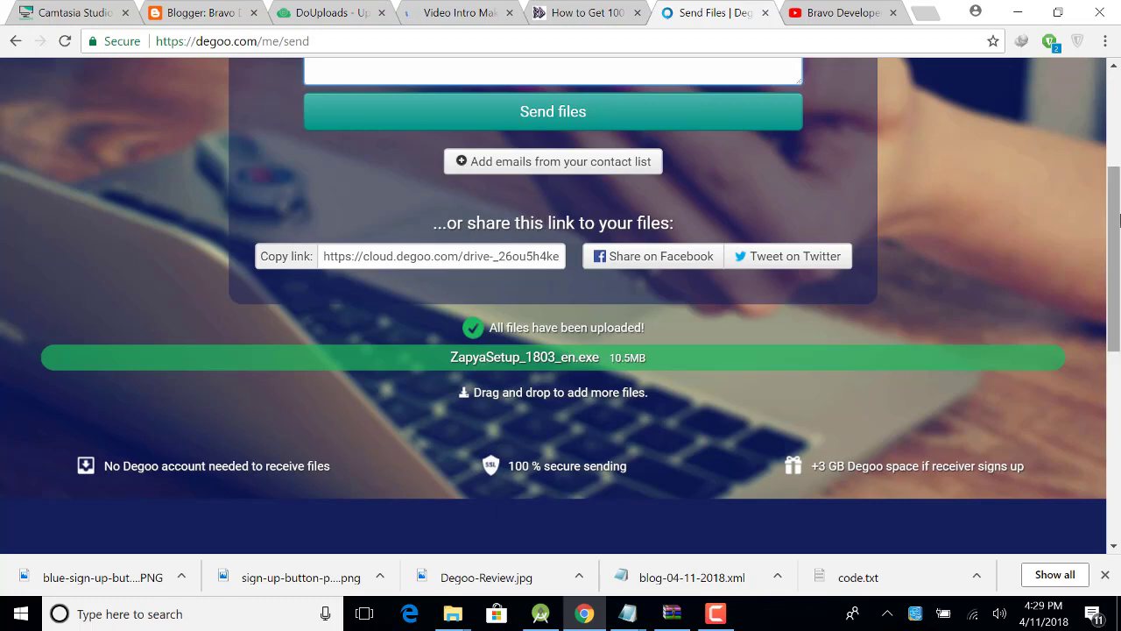
left_click_drag(1119, 223, 1118, 116)
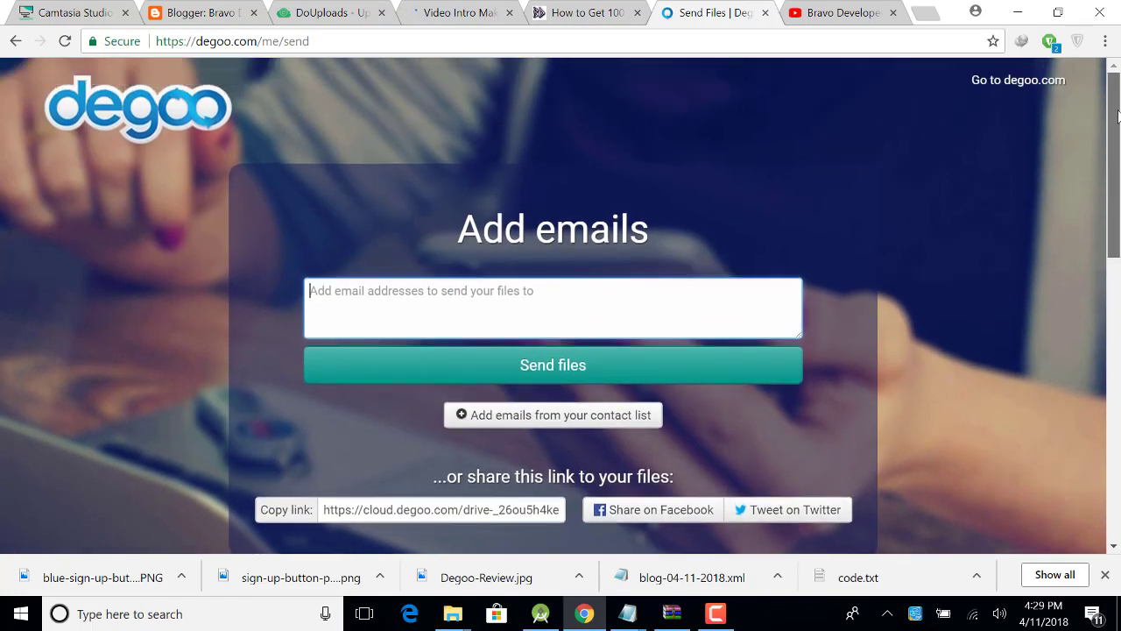
Leave the send page via 'Go to degoo.com' to reach the 100 GB account overview.
left_click(1009, 81)
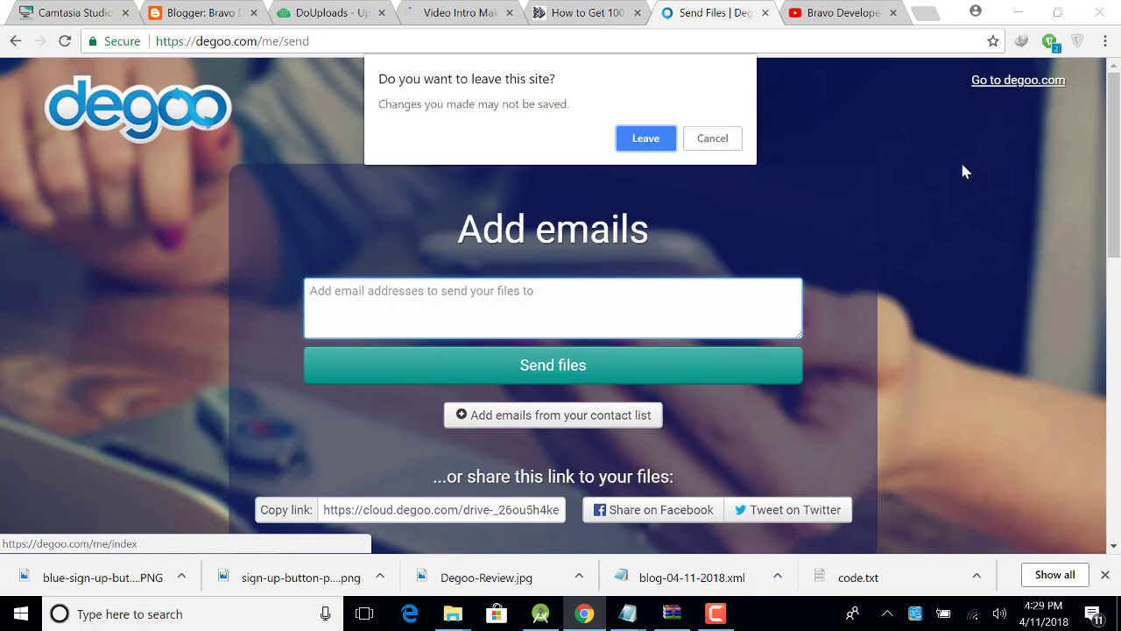
left_click(646, 140)
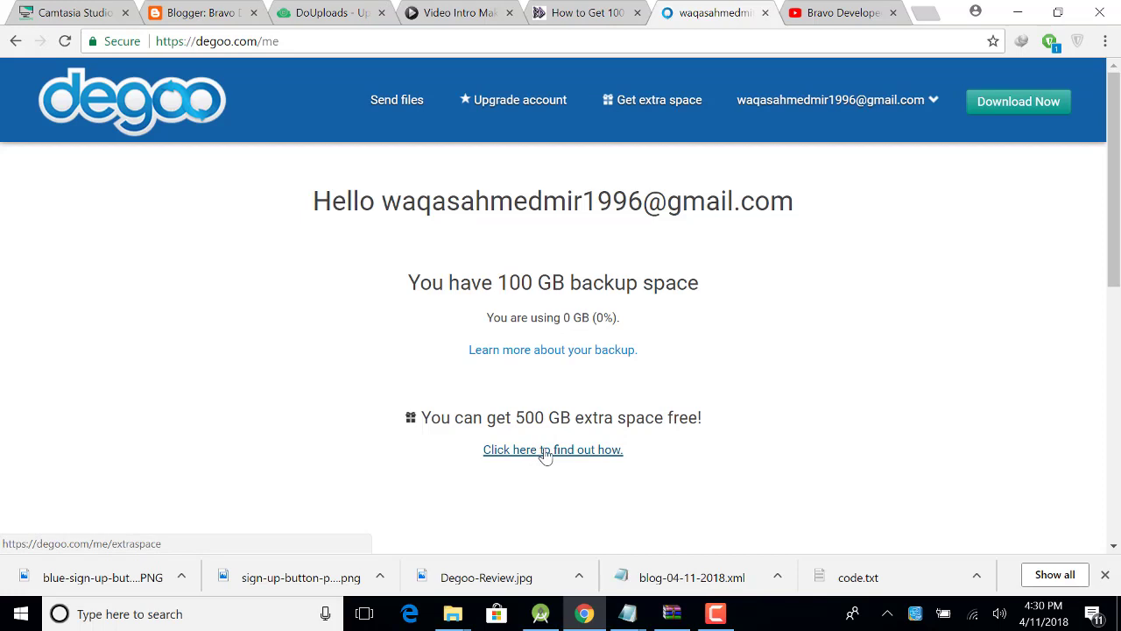
Follow the 500 GB offer link and review the invite friends, watch ads and upgrade options.
left_click(545, 454)
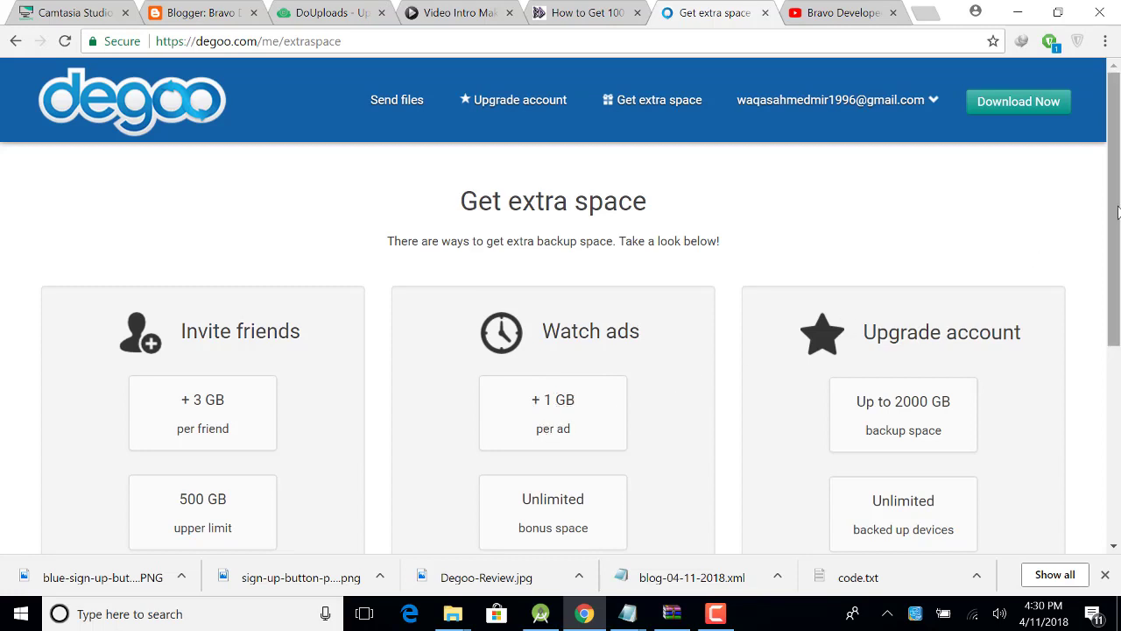
scroll(1119, 218, "down", 2)
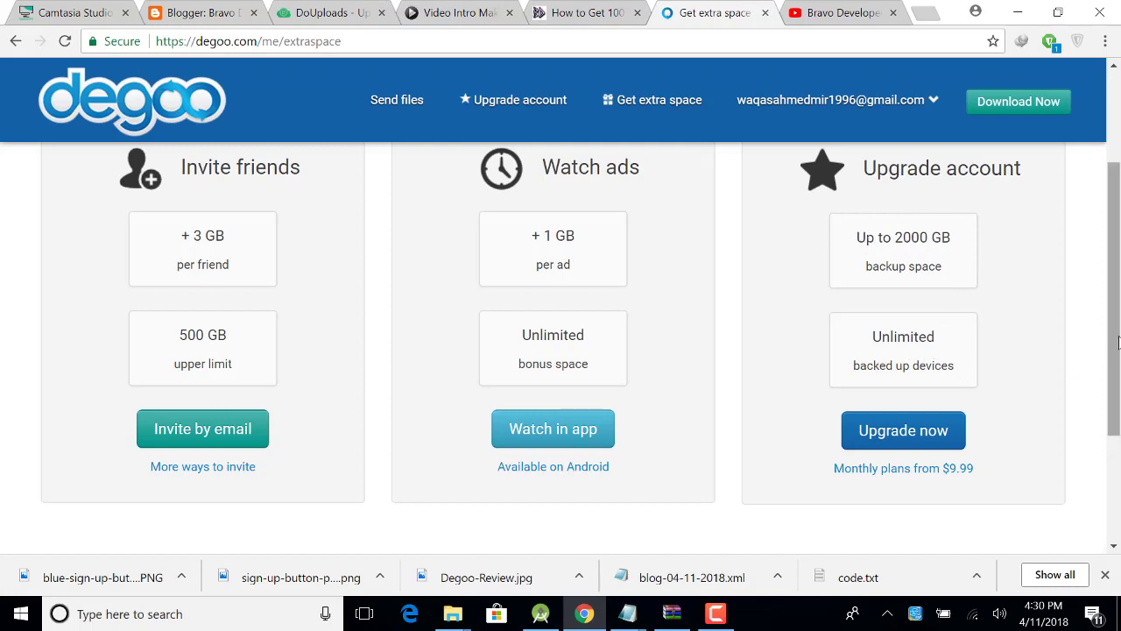
scroll(1113, 350, "down", 3)
scroll(1117, 372, "up", 3)
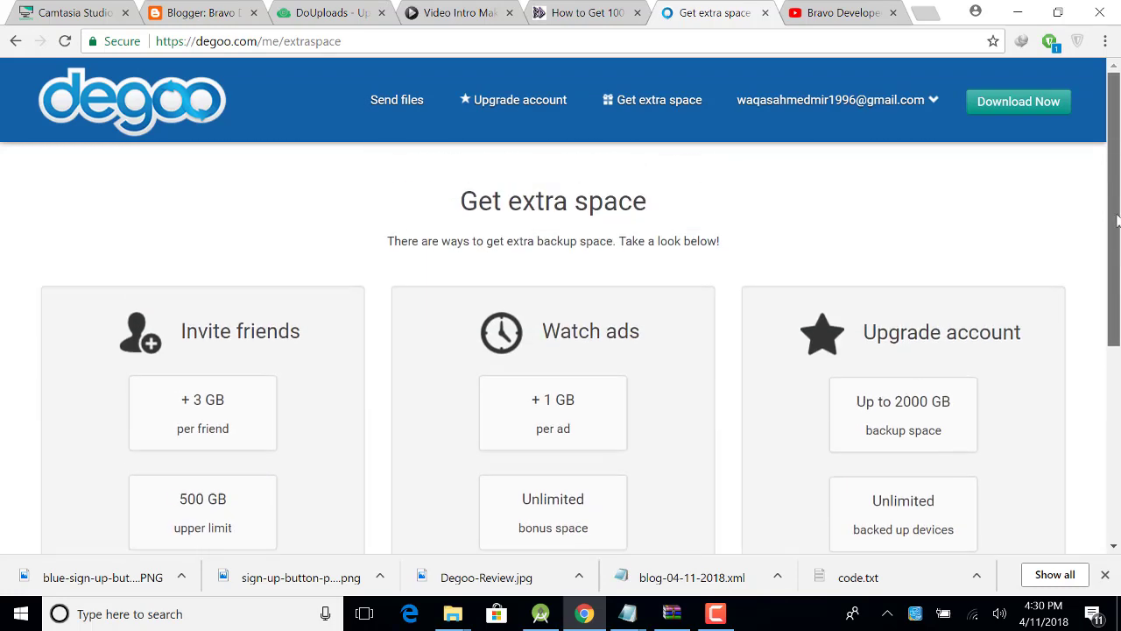